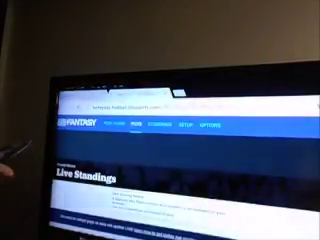
{"action": "scroll", "coordinate": [185, 170], "scroll_direction": "down", "scroll_amount": 3}
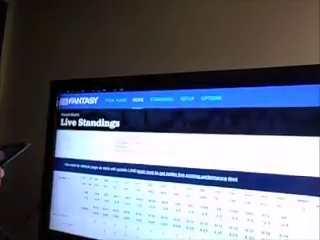